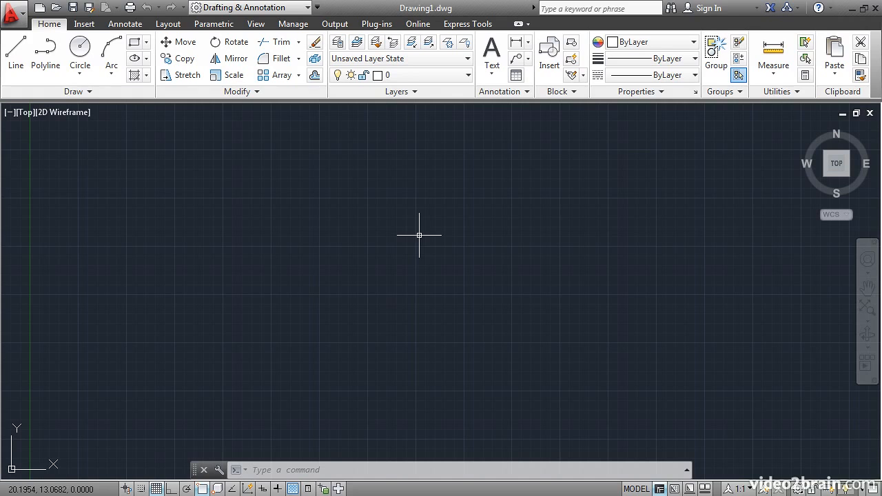
# - Create a new drawing from the "acad -Named Plot Styles" template
pyautogui.click(40, 9)
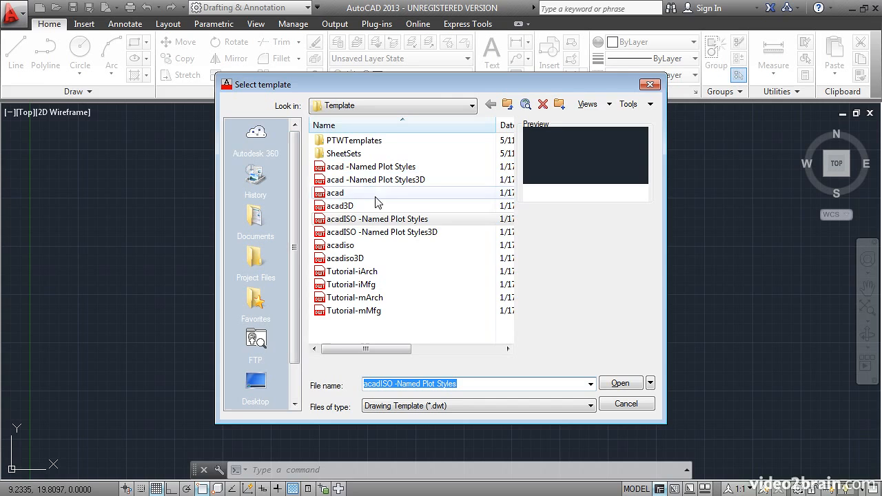
pyautogui.click(433, 169)
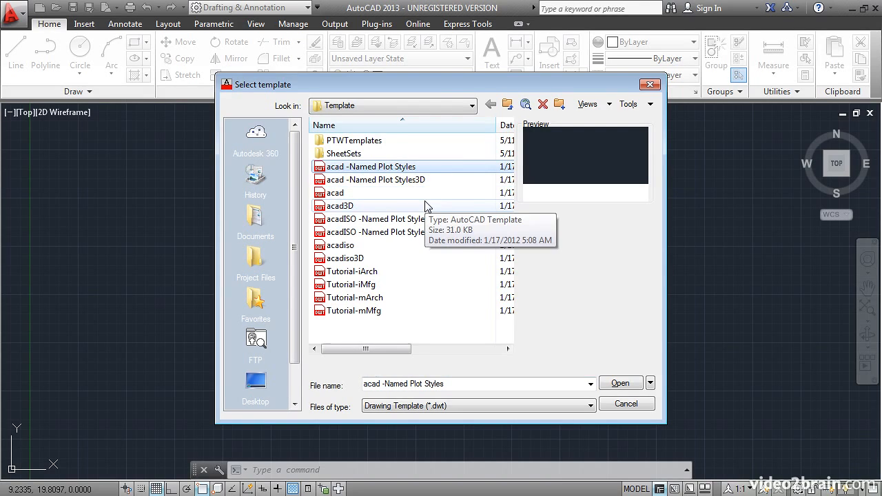
pyautogui.click(386, 219)
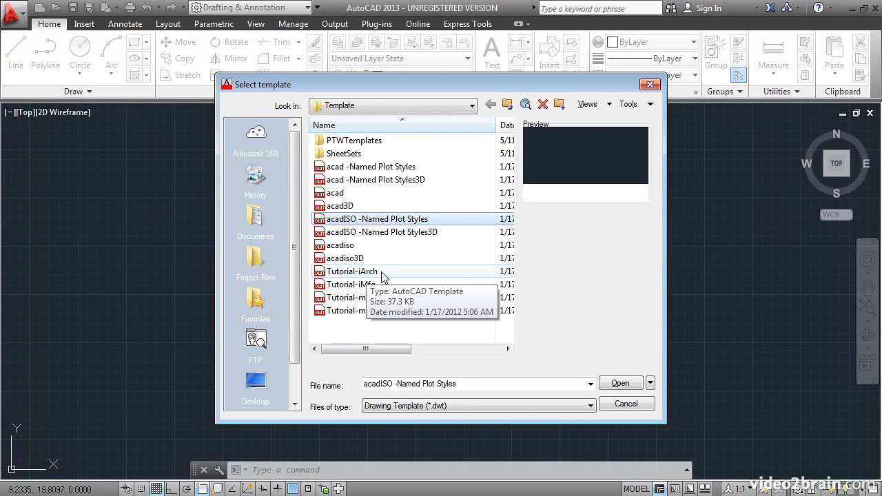
pyautogui.click(359, 196)
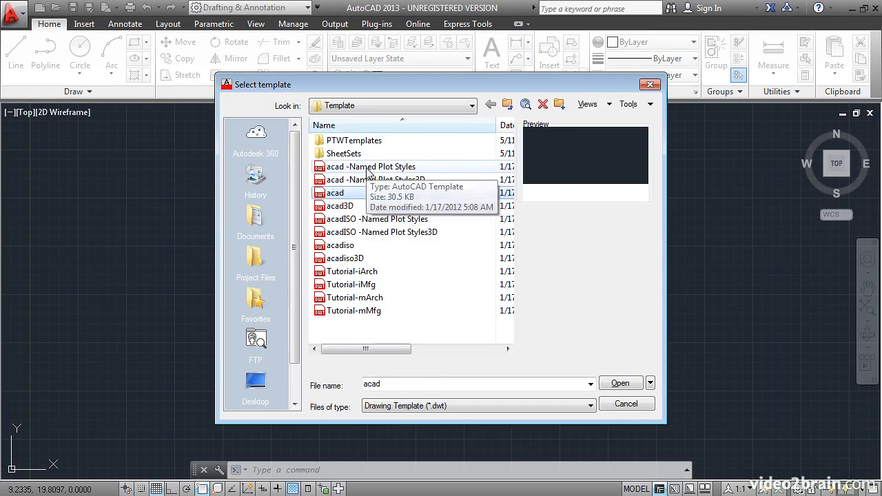
pyautogui.click(369, 169)
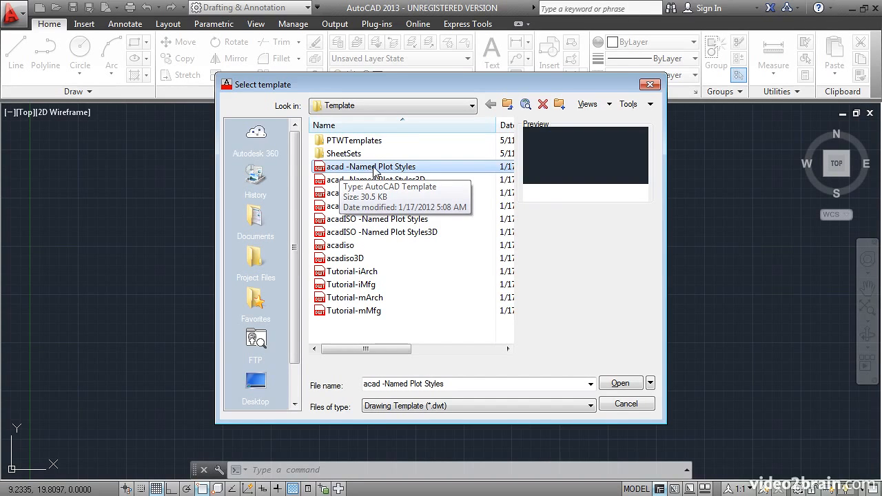
pyautogui.click(613, 384)
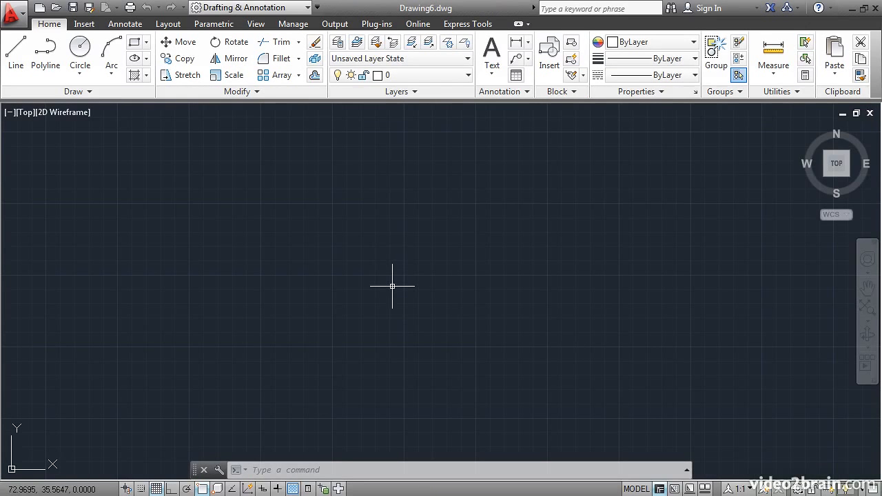
# - Set the drawing's length units to Architectural and accept East as the base angle direction
pyautogui.write('UN')
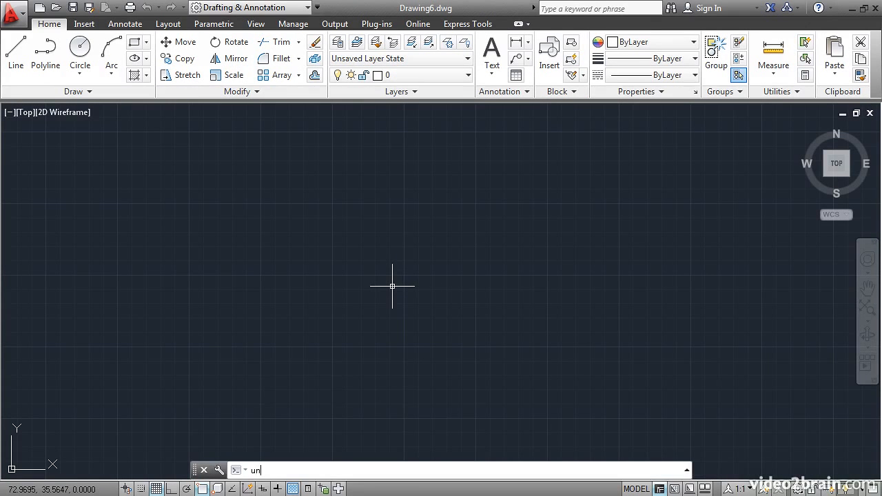
pyautogui.press('Return')
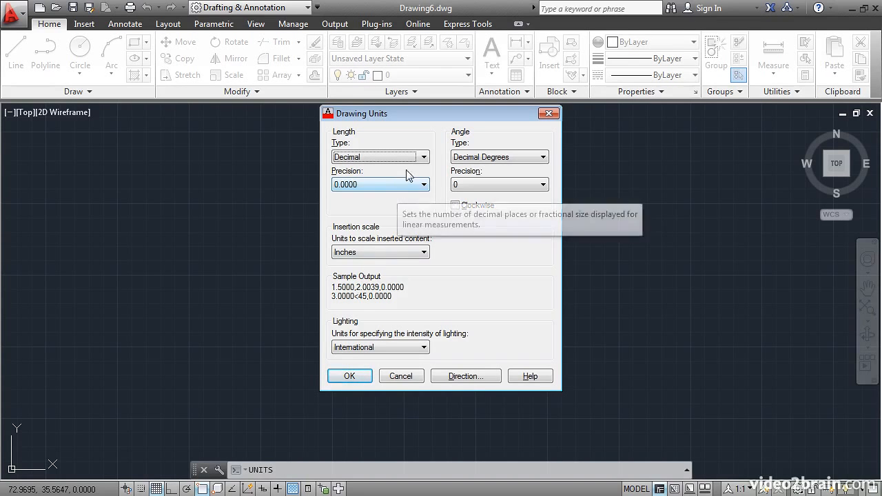
pyautogui.click(424, 157)
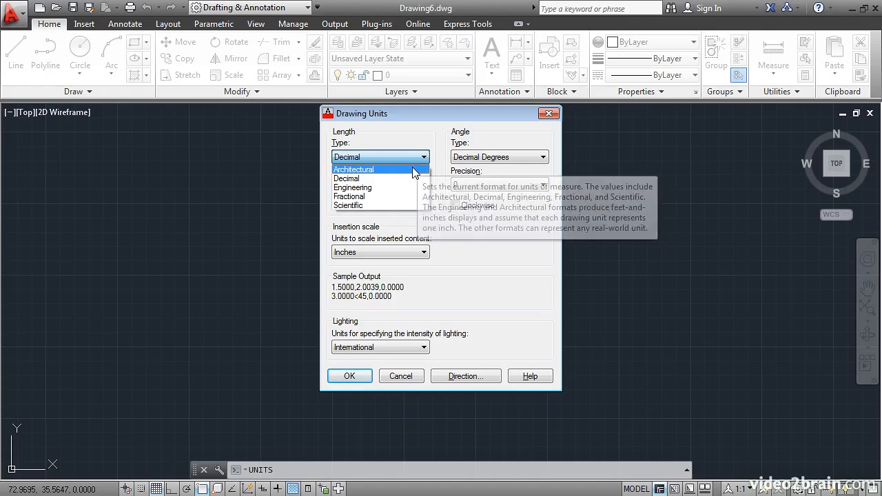
pyautogui.click(415, 170)
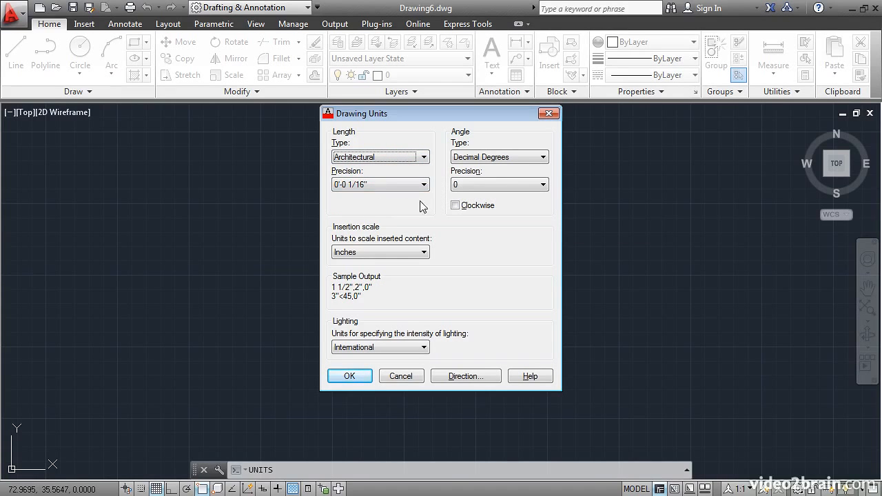
pyautogui.click(473, 377)
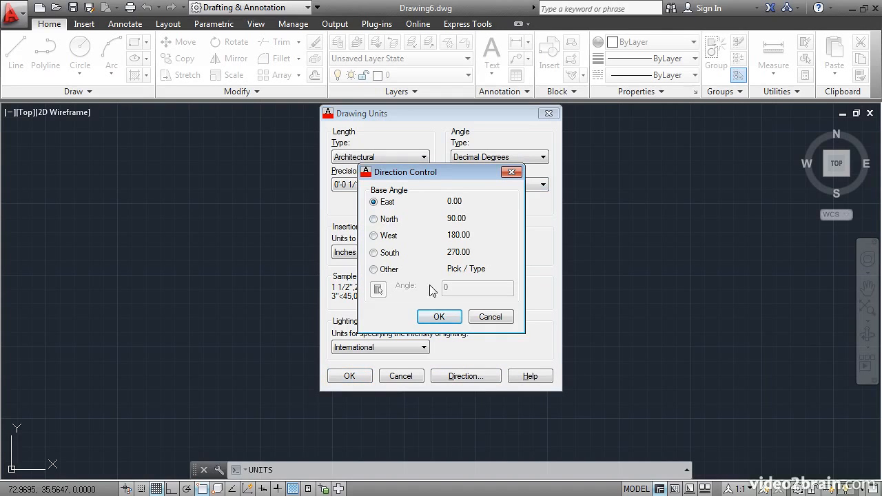
pyautogui.click(443, 317)
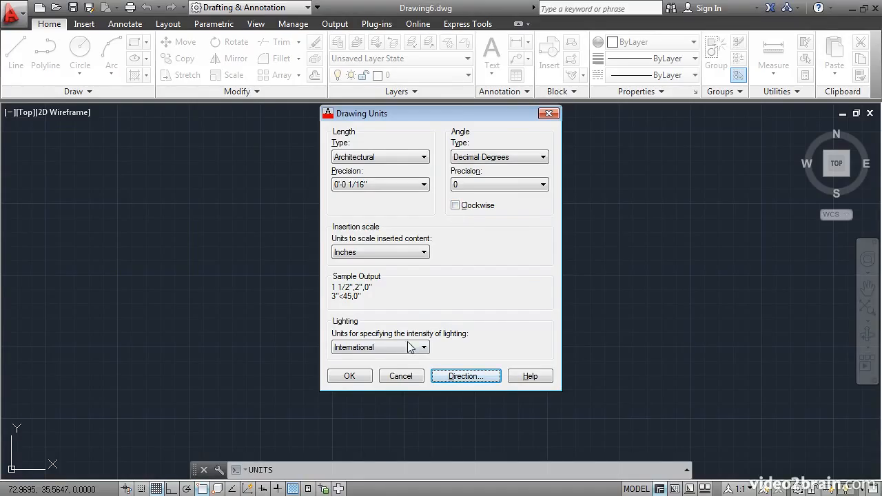
pyautogui.click(349, 376)
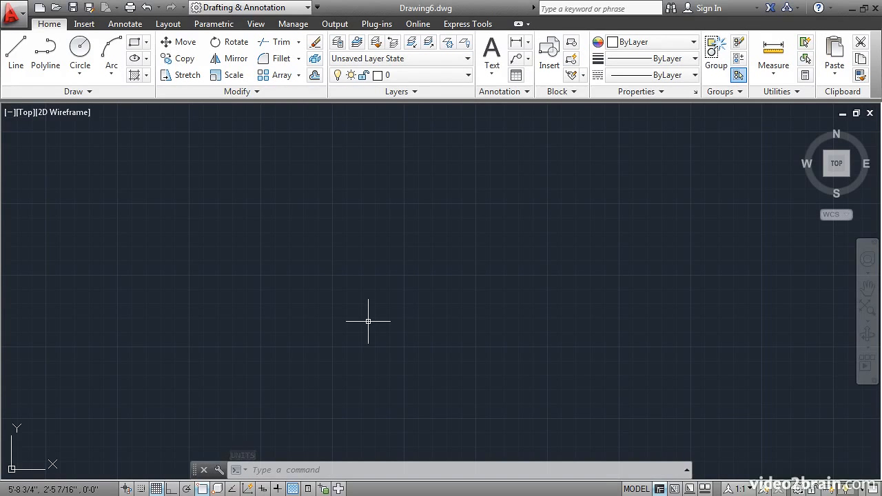
# - Create a layer named A-Wall and assign it the index color red
pyautogui.write('LA')
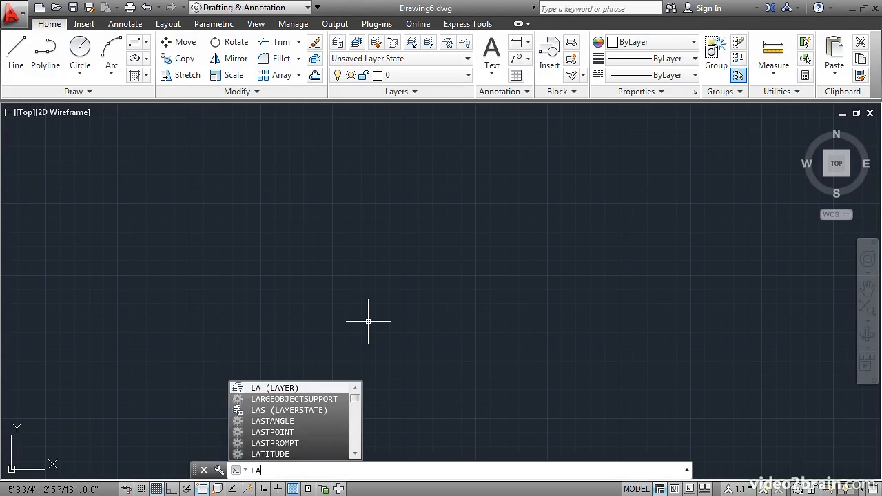
pyautogui.press('Return')
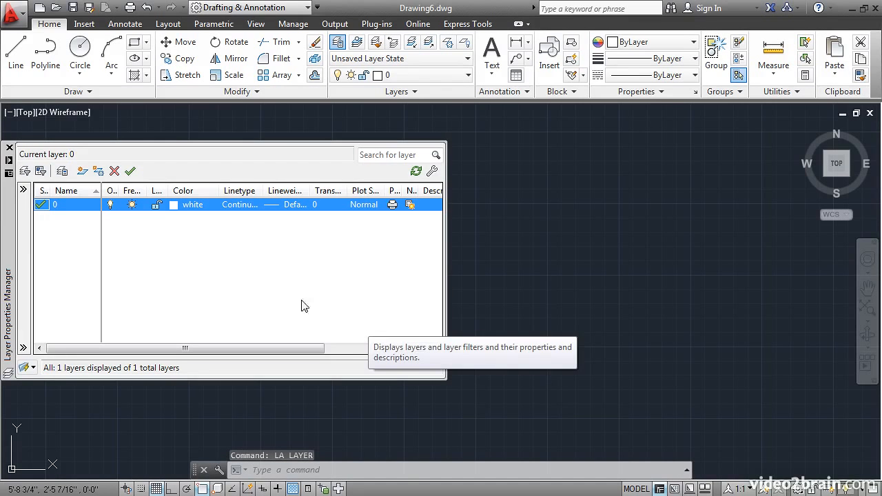
pyautogui.click(81, 172)
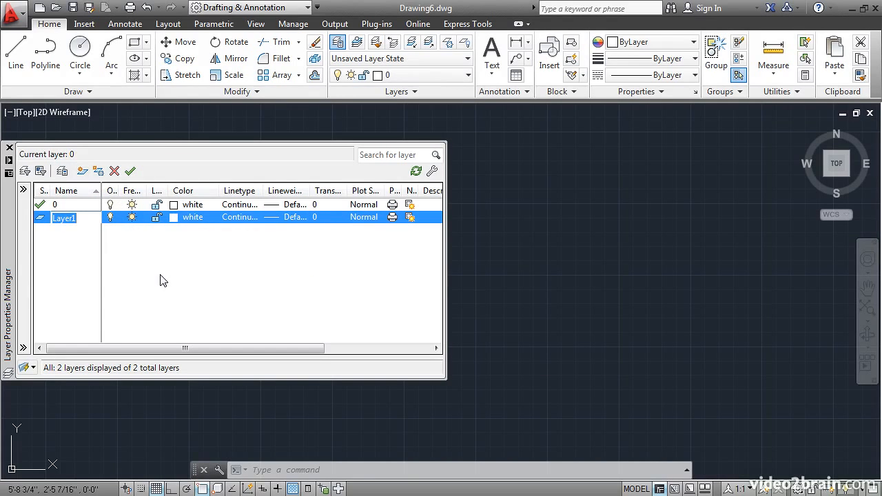
pyautogui.write('A-Wall')
pyautogui.press('Return')
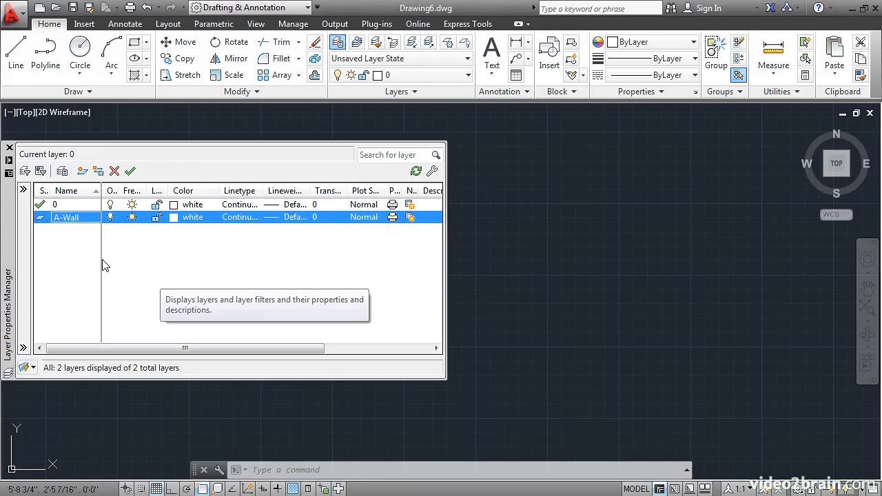
pyautogui.click(174, 219)
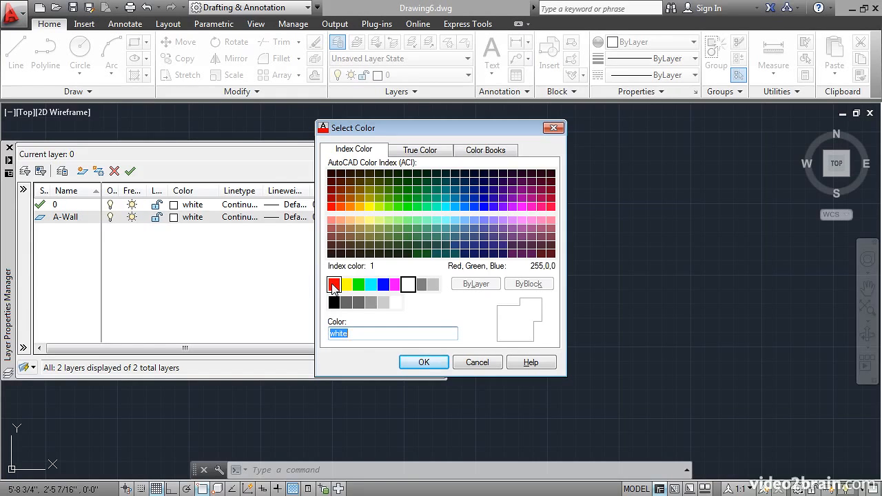
pyautogui.click(333, 284)
pyautogui.click(424, 363)
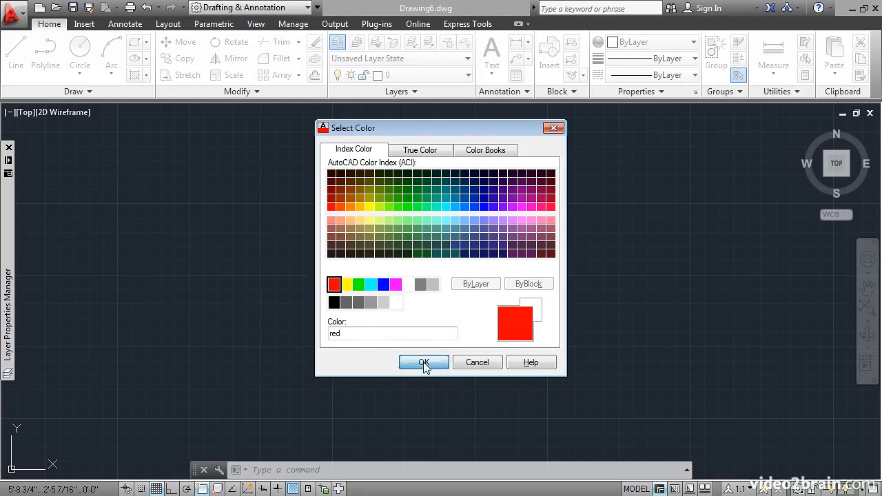
pyautogui.moveTo(9, 243)
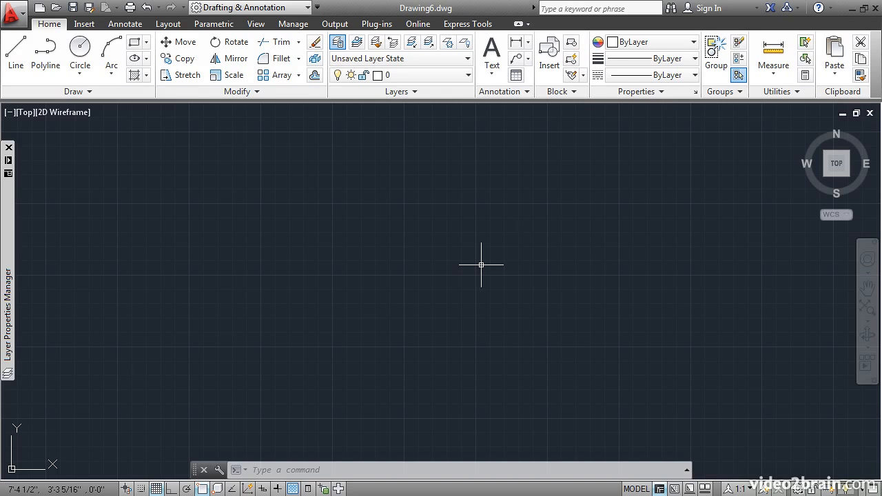
# - Set the arc and circle smoothness in the drawing's display options to 2000
pyautogui.write('op')
pyautogui.press('Return')
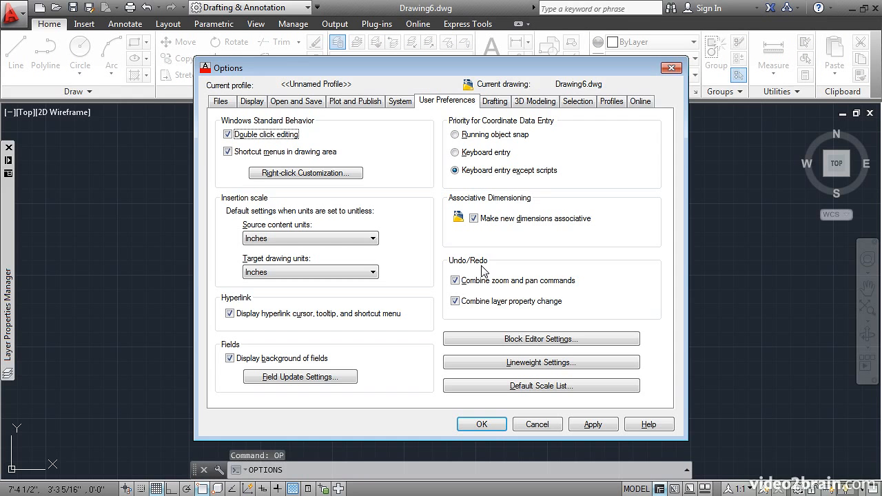
pyautogui.click(252, 102)
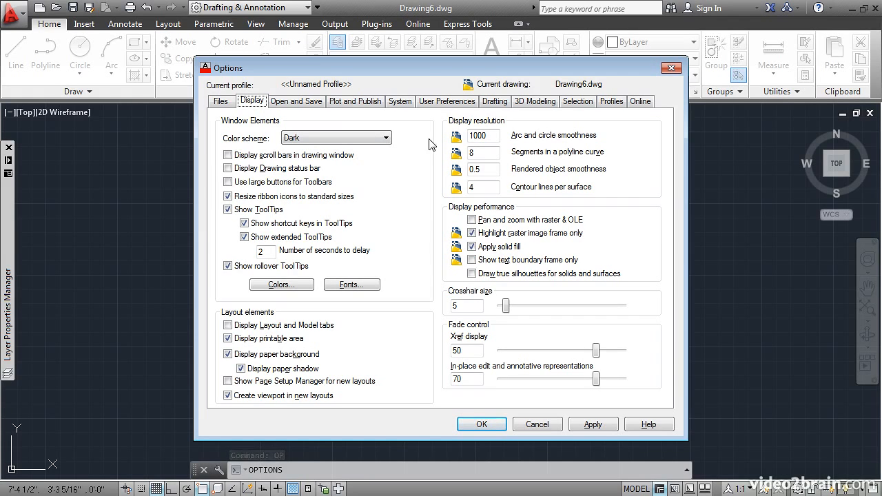
pyautogui.moveTo(493, 137); pyautogui.dragTo(458, 135)
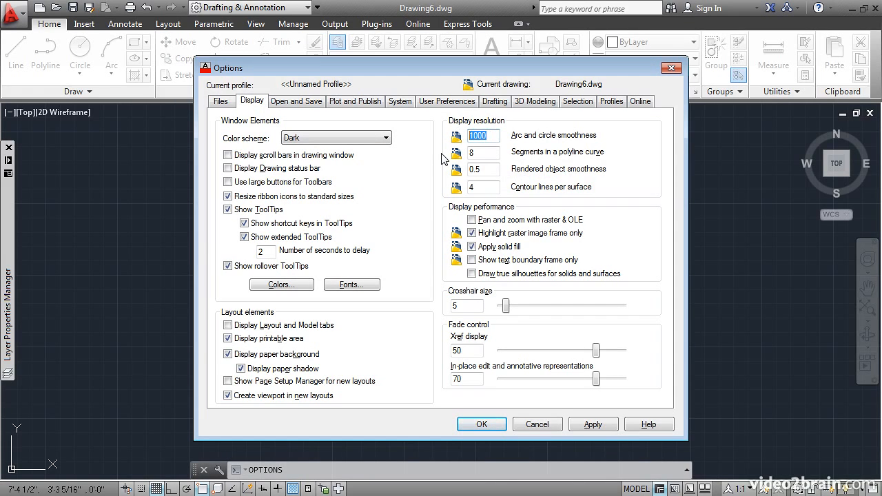
pyautogui.write('2000')
pyautogui.click(474, 426)
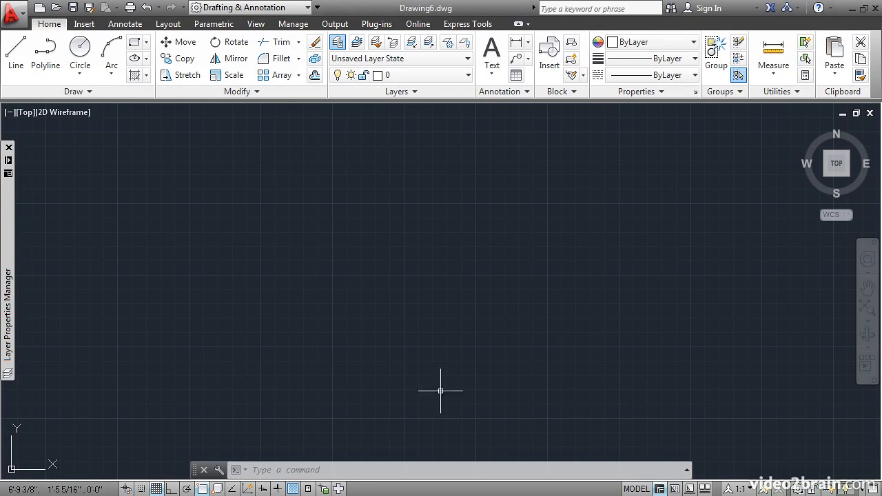
# - Save the drawing as a DWT template named "My custom template", adding "Uses Architectural units." to the end of its description
pyautogui.click(12, 17)
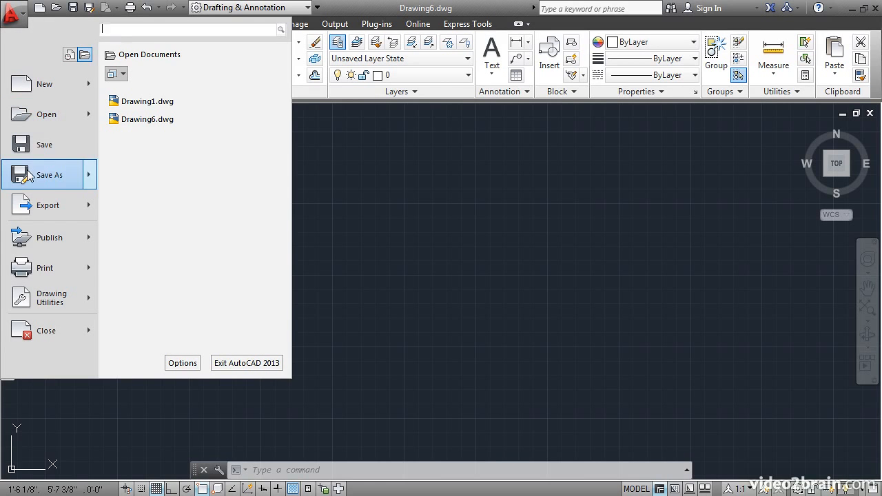
pyautogui.moveTo(27, 176)
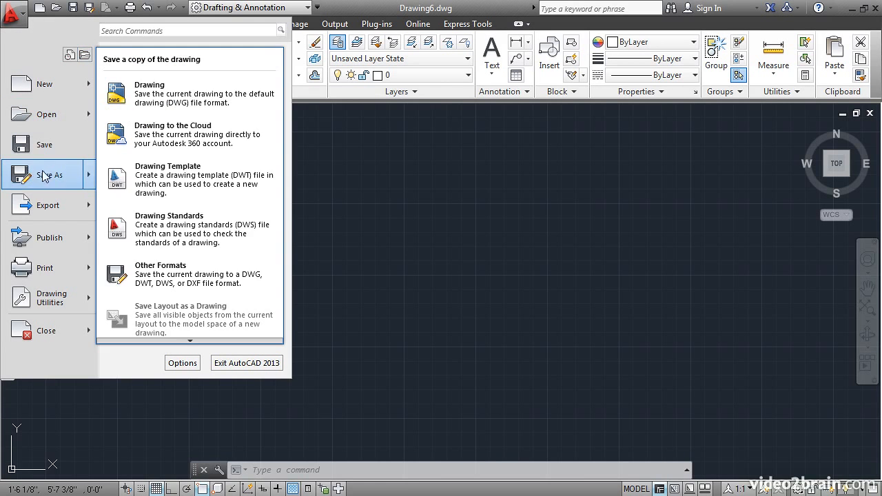
pyautogui.click(144, 181)
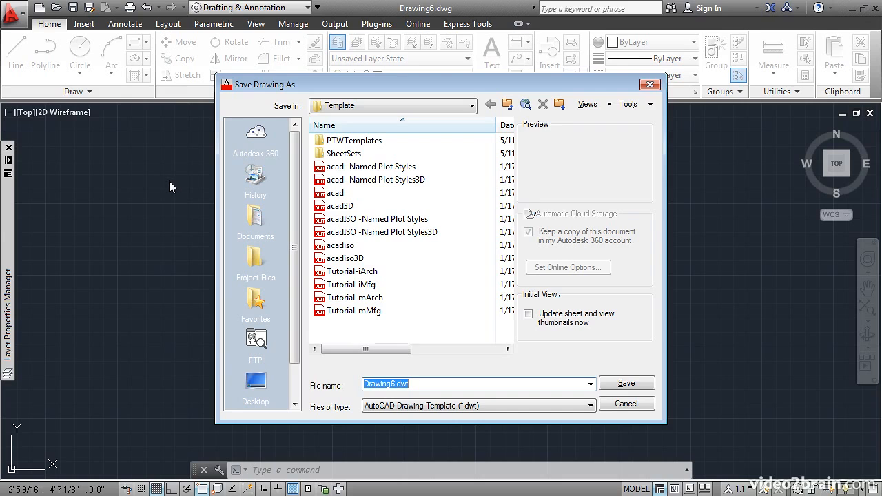
pyautogui.write('My custom template')
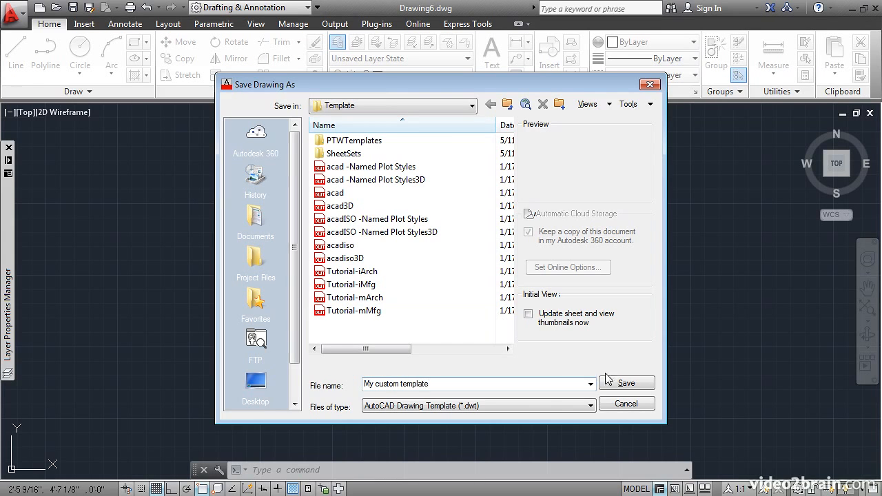
pyautogui.click(616, 384)
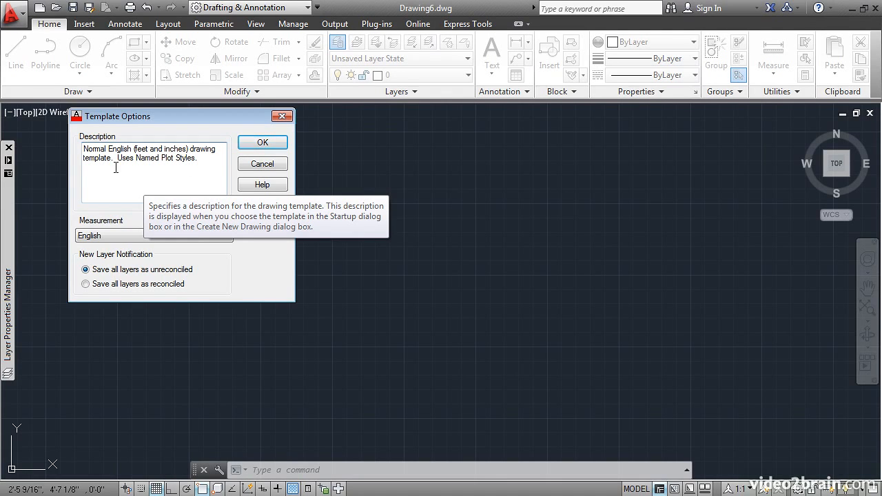
pyautogui.click(204, 170)
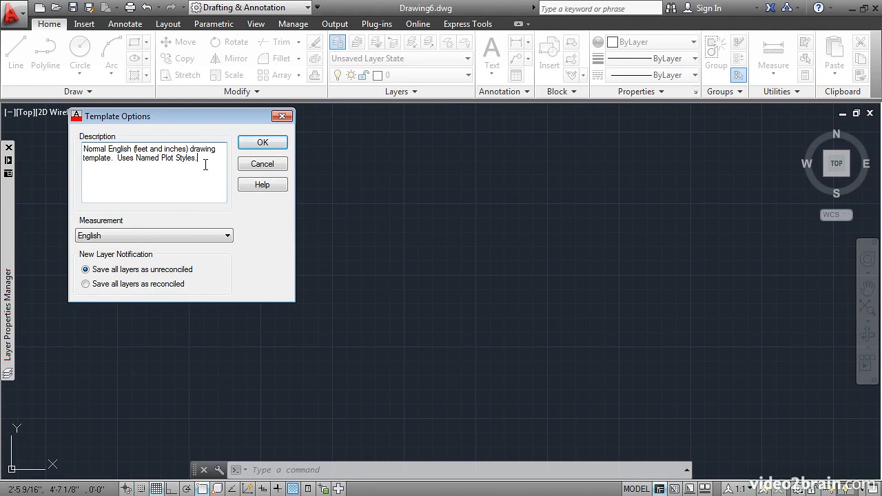
pyautogui.write('Uses Architectural units.')
pyautogui.click(249, 143)
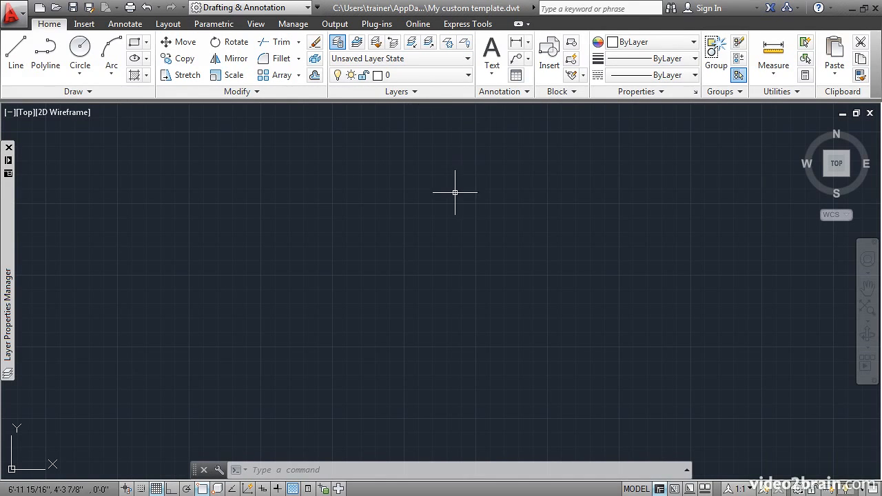
# - Close the custom template file with the CLOSE command
pyautogui.write('clo')
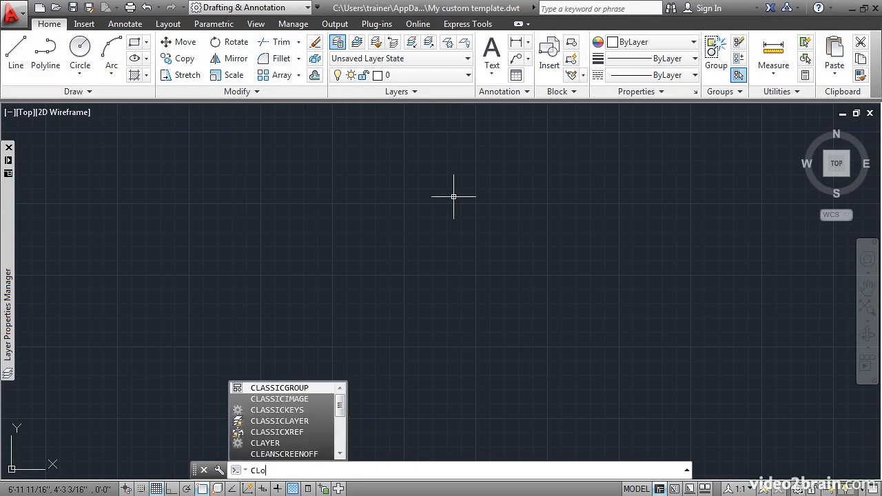
pyautogui.write('se')
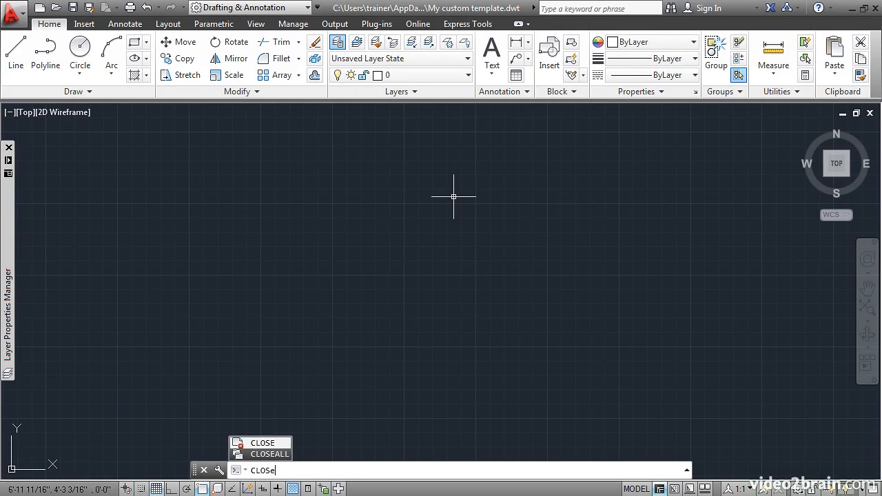
pyautogui.press('Return')
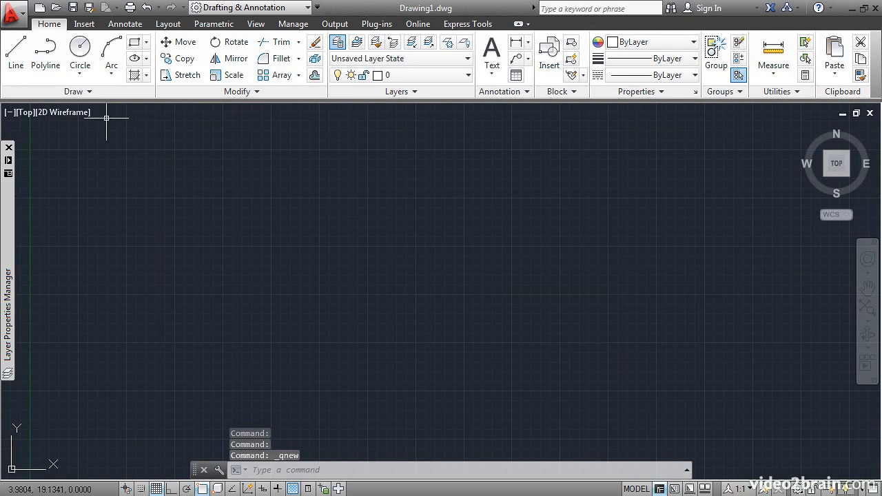
# - Create a new drawing based on the "My custom template" template
pyautogui.click(39, 8)
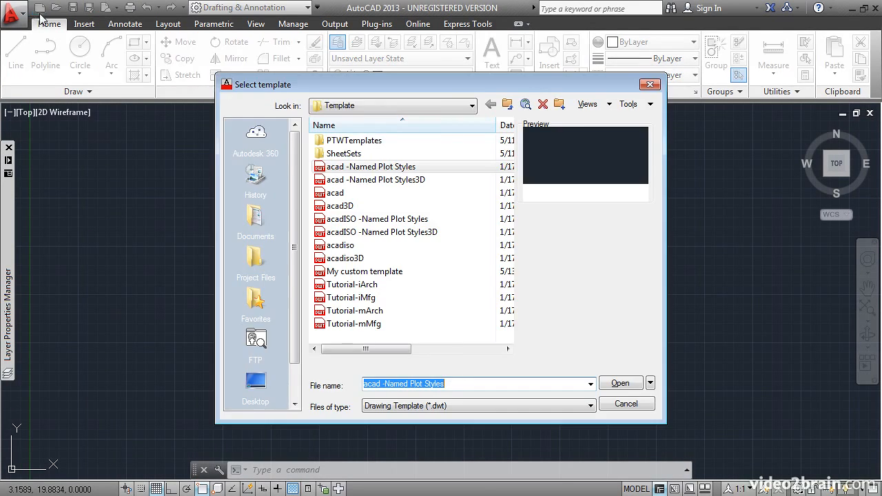
pyautogui.click(353, 272)
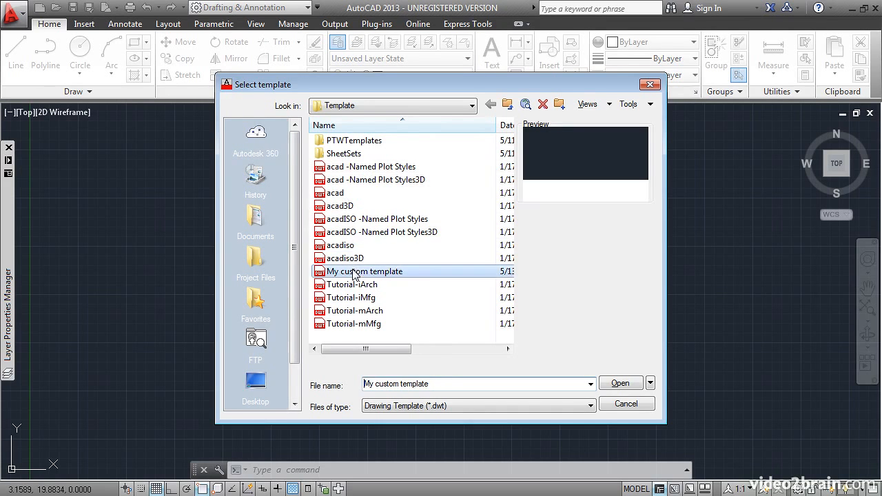
pyautogui.click(617, 384)
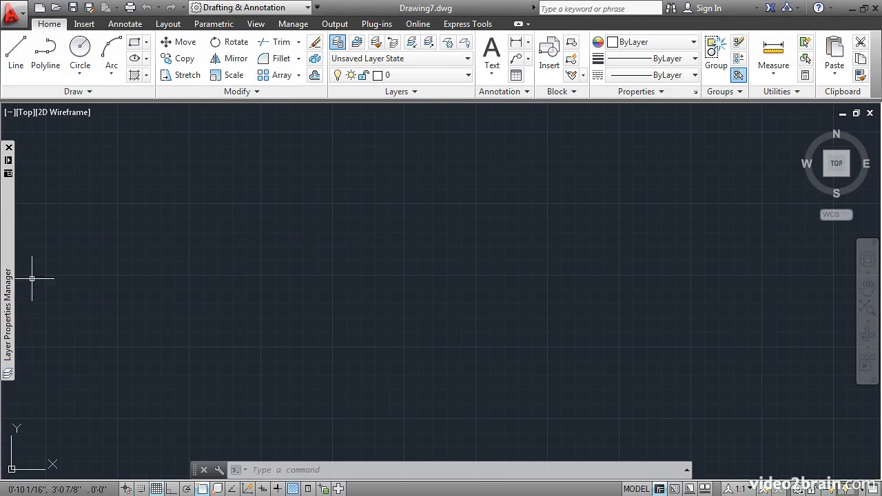
# - Check the new drawing's layer list and its drawing units settings without changing them
pyautogui.moveTo(10, 266)
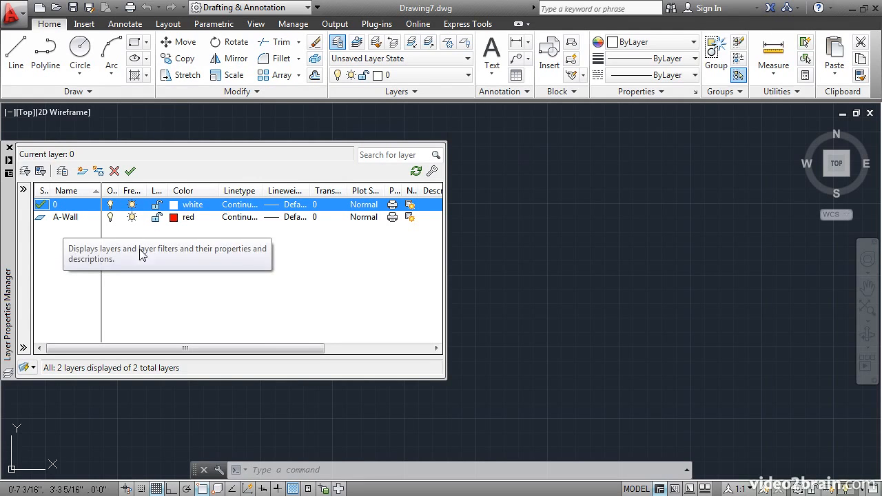
pyautogui.write('un')
pyautogui.press('Return')
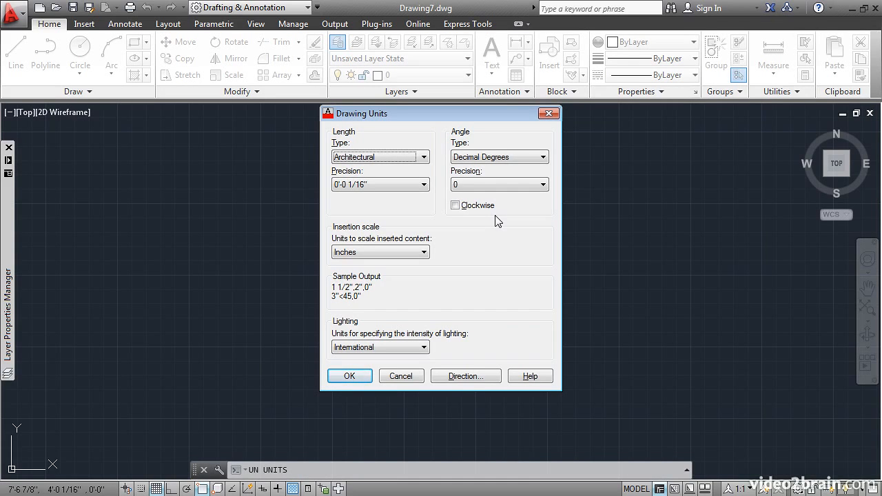
pyautogui.press('Escape')
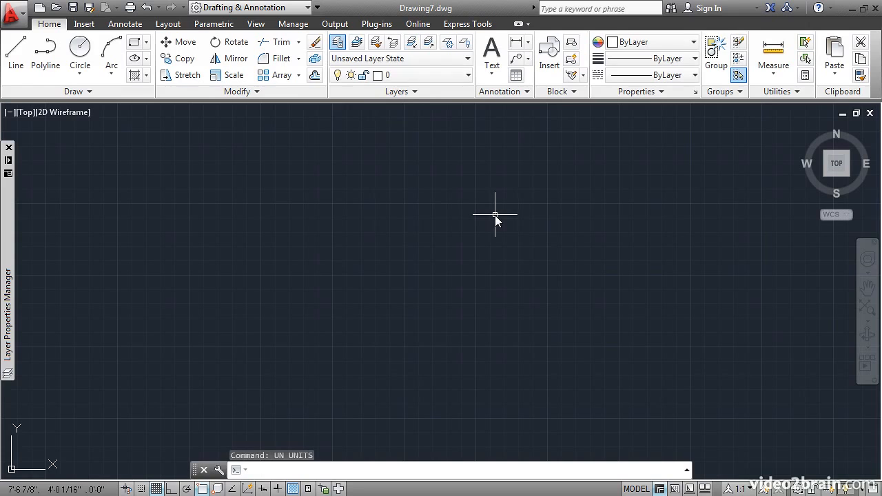